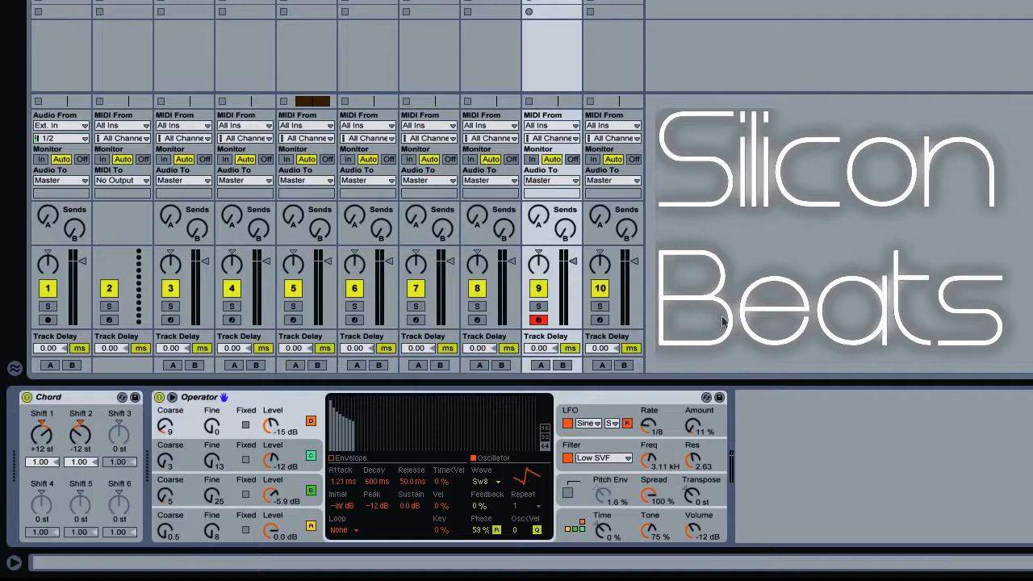
# Select track 10 and set oscillator A to Coarse 0.5 with a Saw 64 wave.
pyautogui.click(601, 319)
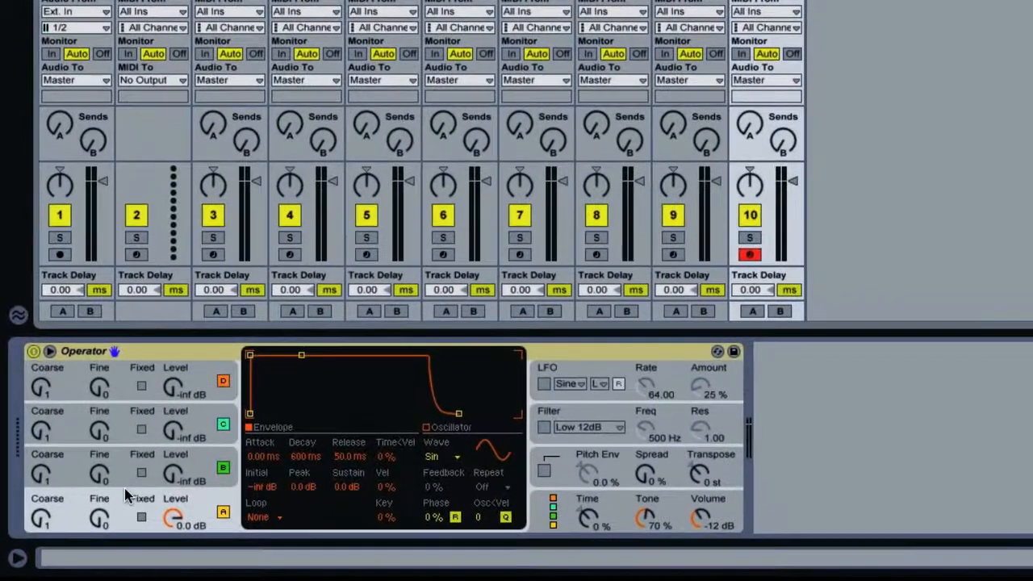
pyautogui.moveTo(53, 511); pyautogui.dragTo(53, 523)
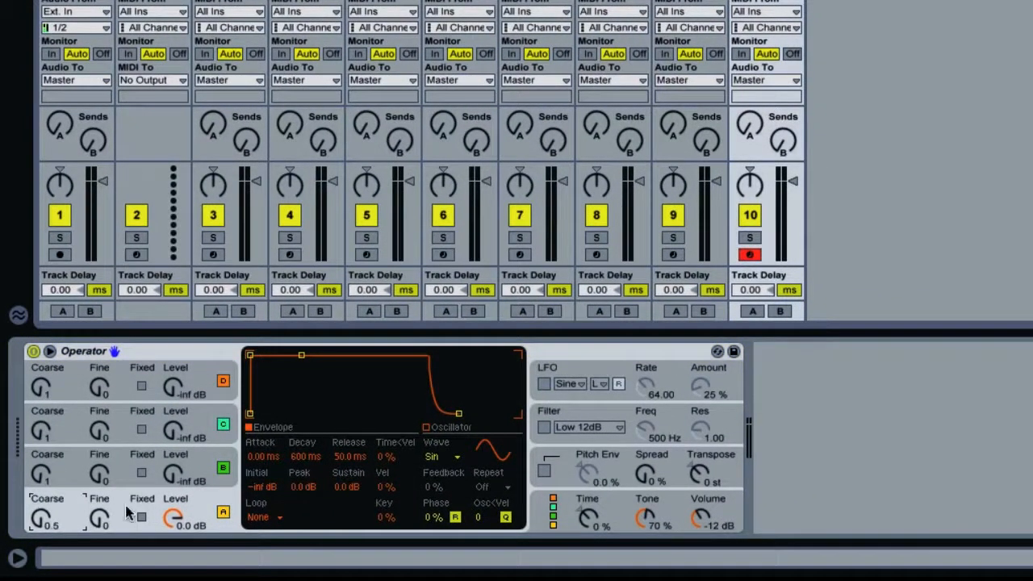
pyautogui.click(449, 457)
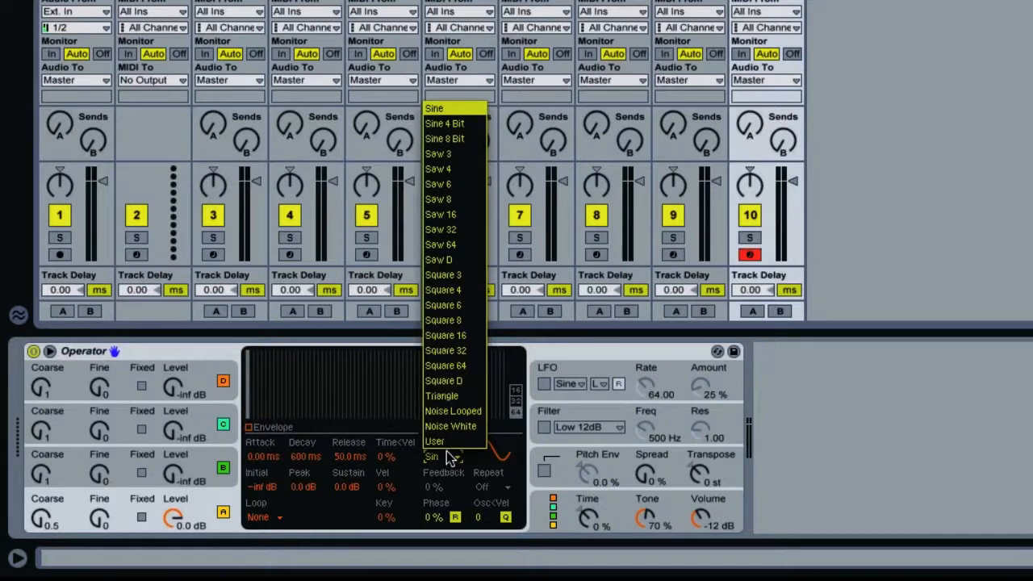
pyautogui.click(440, 244)
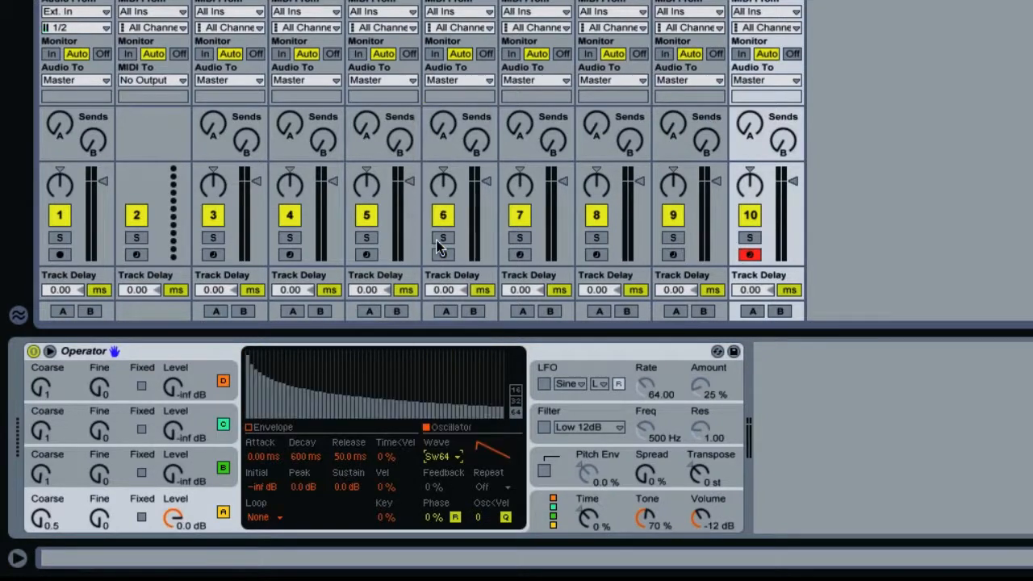
# Give oscillator B a Saw D wave, a level of -6 dB and a Coarse value of 5.
pyautogui.click(115, 472)
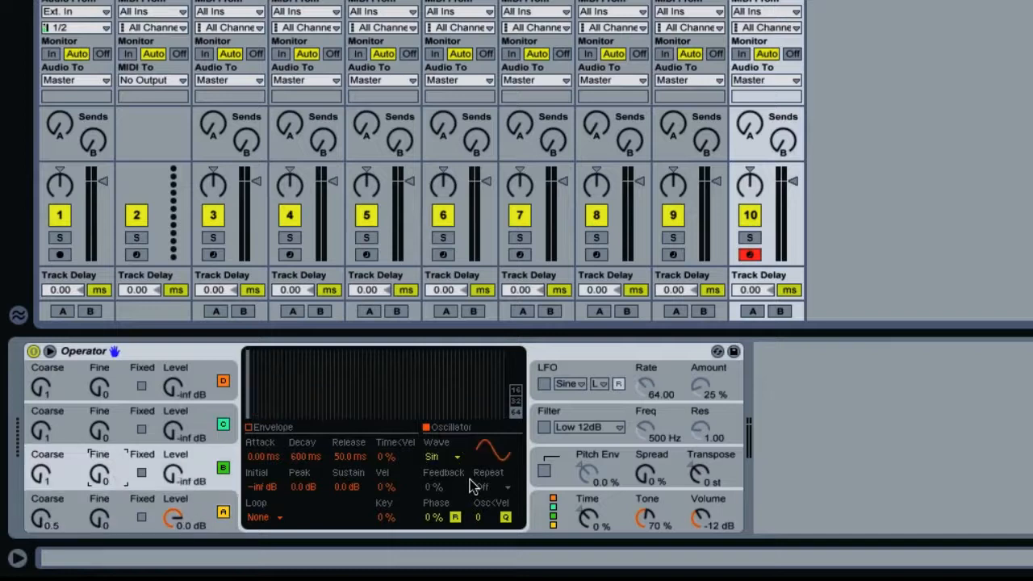
pyautogui.click(430, 457)
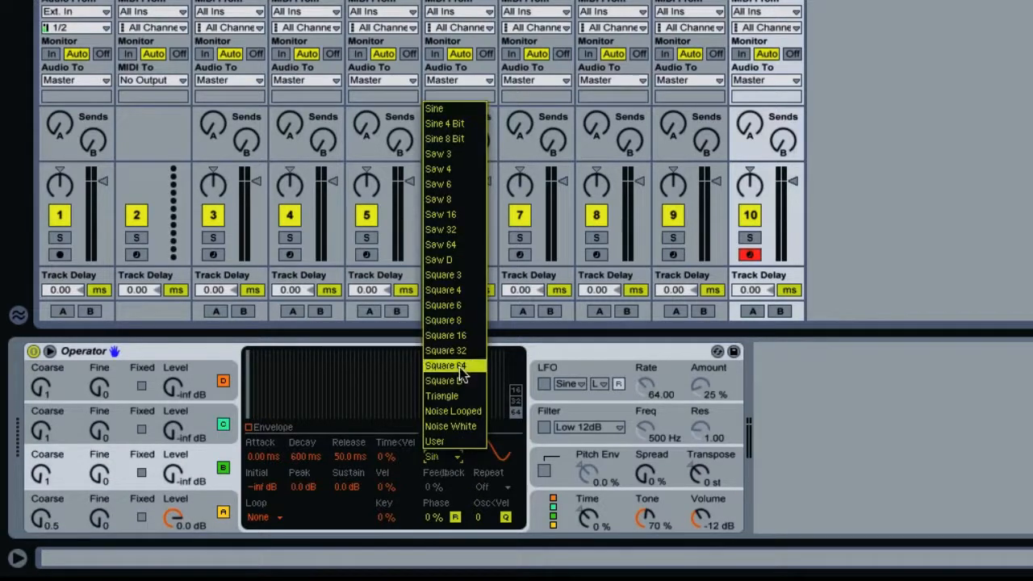
pyautogui.click(443, 260)
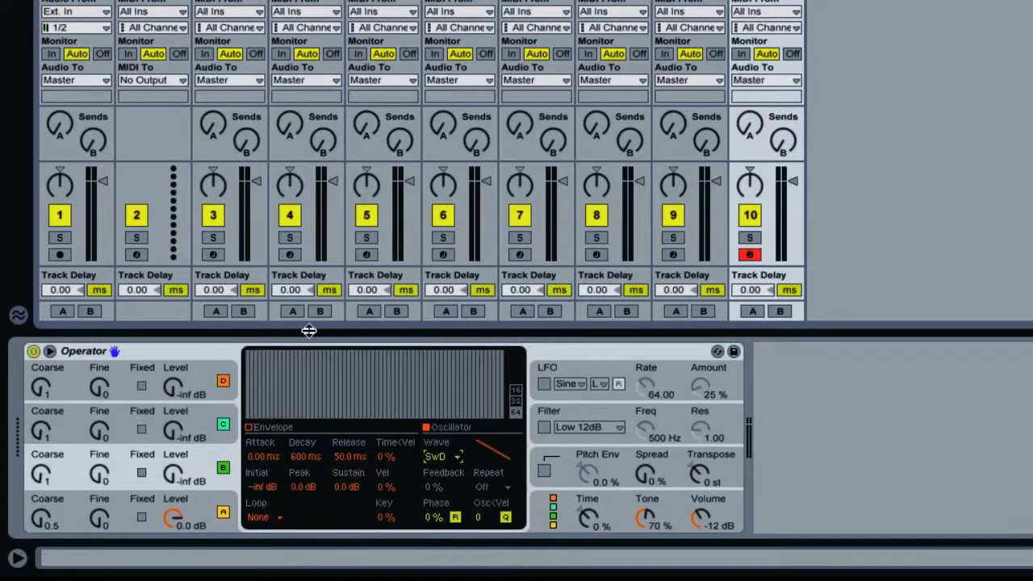
pyautogui.click(188, 481)
pyautogui.write('-6')
pyautogui.click(36, 475)
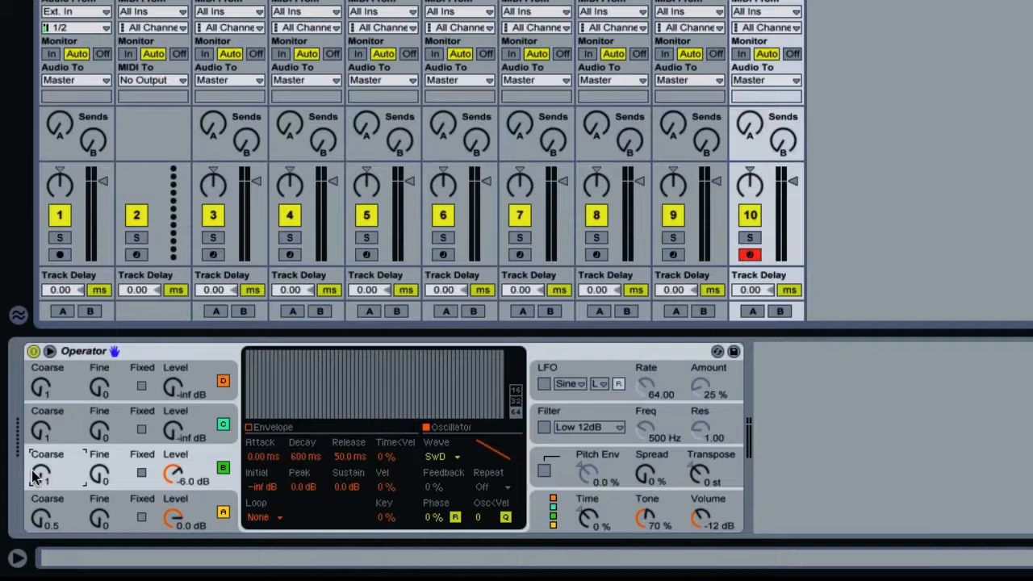
pyautogui.write('5')
# Give oscillator C a Saw 32 wave, a level of -12 dB and a Coarse value of 3.
pyautogui.click(129, 432)
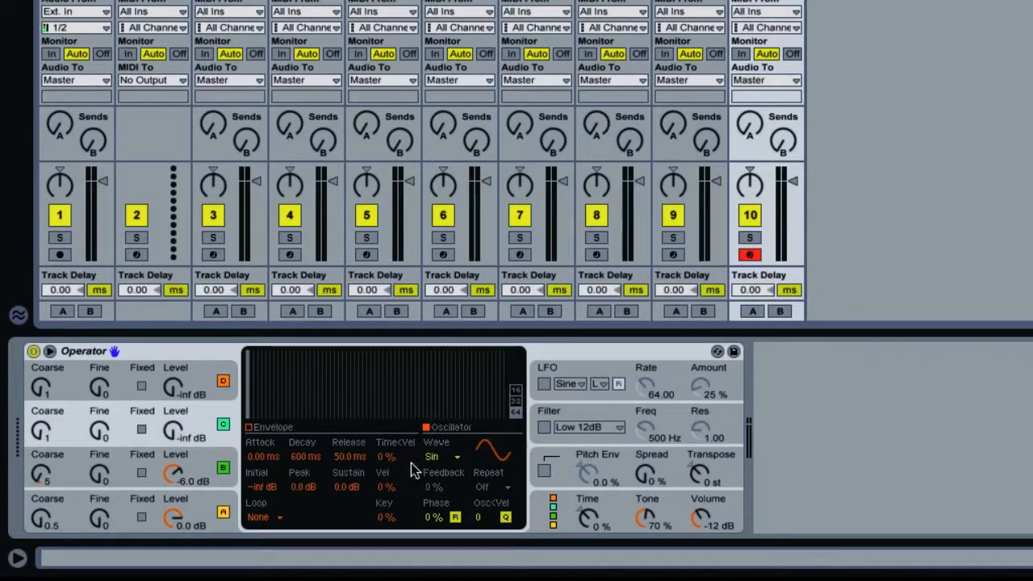
pyautogui.click(442, 456)
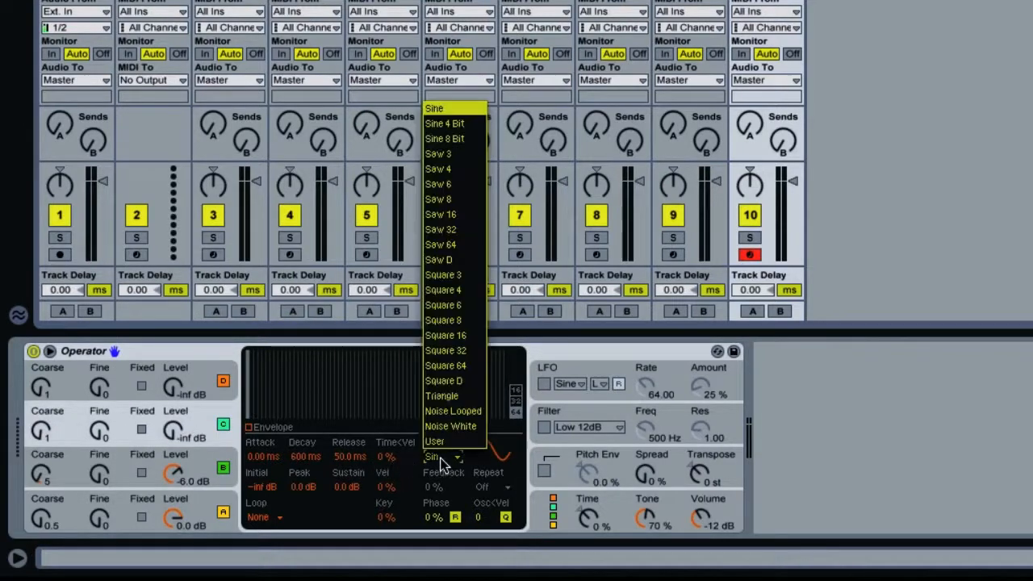
pyautogui.click(449, 229)
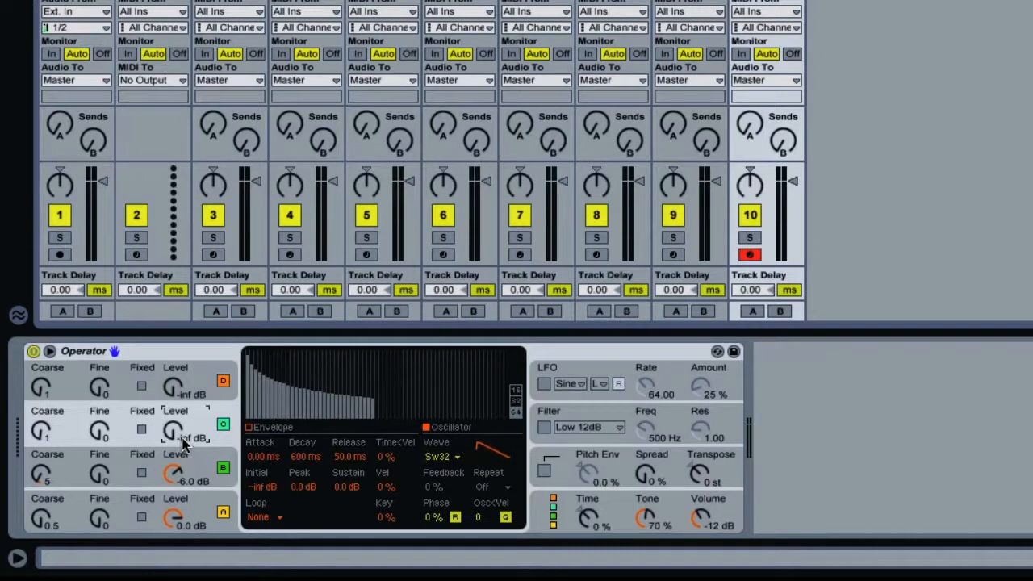
pyautogui.moveTo(183, 441); pyautogui.dragTo(183, 431)
pyautogui.moveTo(41, 432); pyautogui.dragTo(40, 421)
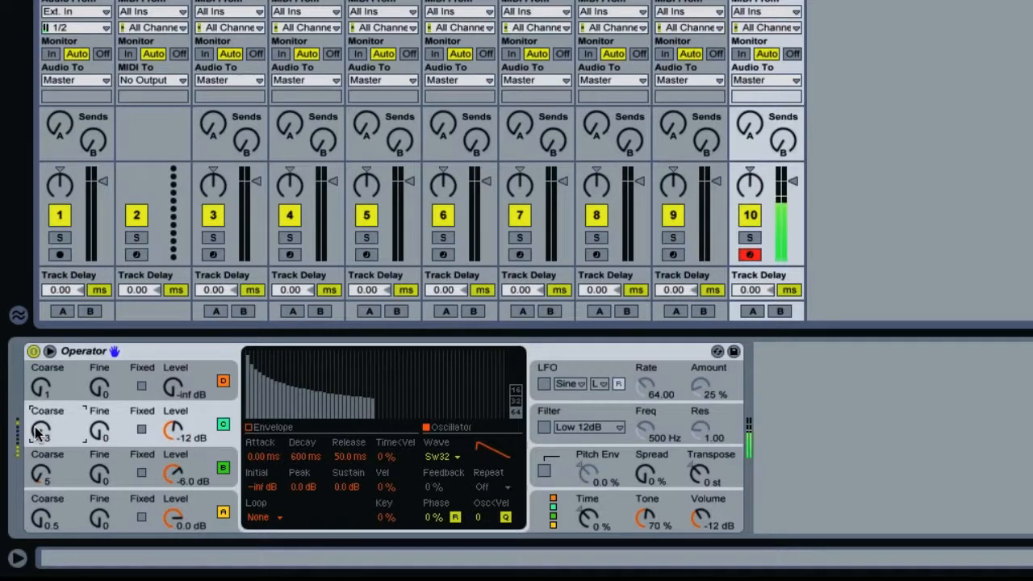
# Set oscillator D to a level of -15 dB, Coarse 9 and a Saw 8 wave.
pyautogui.click(202, 386)
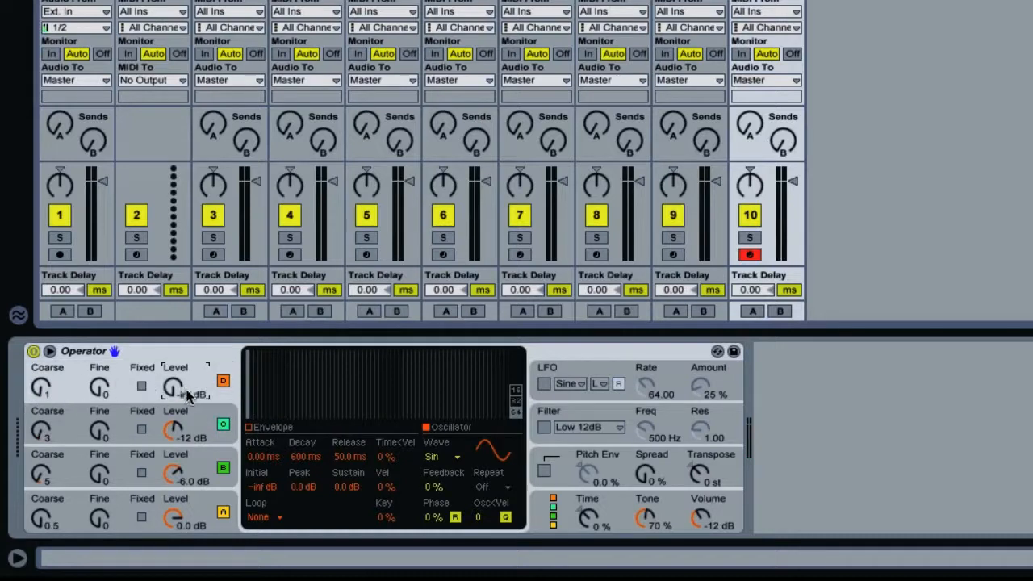
pyautogui.click(187, 389)
pyautogui.write('-15')
pyautogui.moveTo(45, 387); pyautogui.dragTo(45, 374)
pyautogui.click(436, 457)
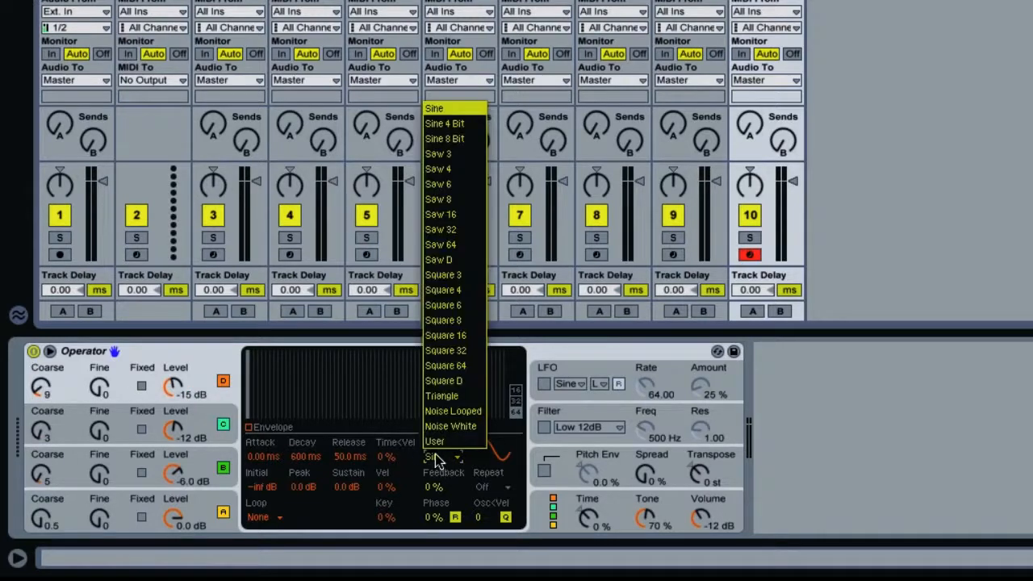
pyautogui.click(437, 201)
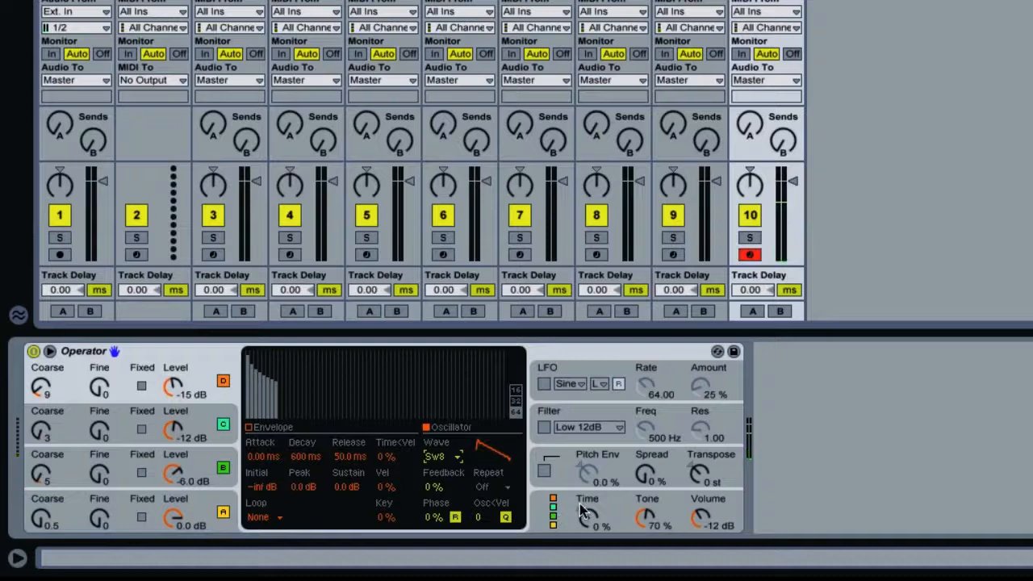
# Choose the algorithm with A, B and C side by side and D above C, and set Spread to 83%.
pyautogui.click(581, 508)
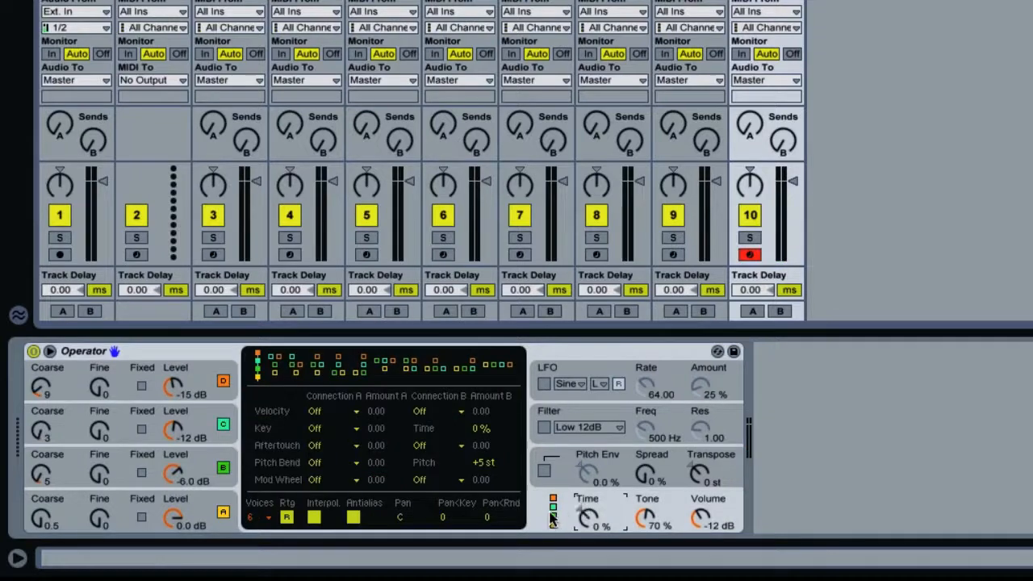
pyautogui.click(468, 373)
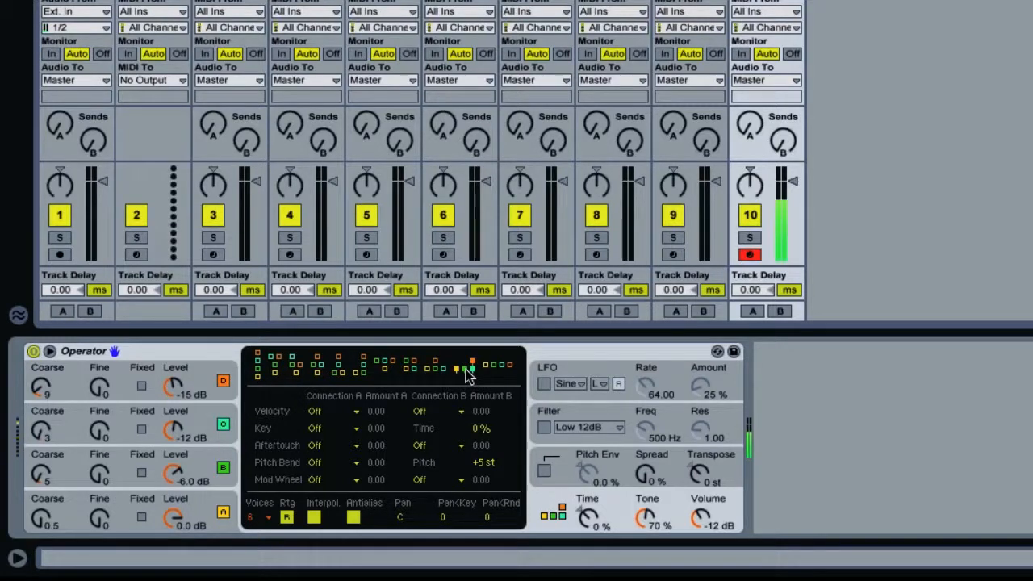
pyautogui.click(559, 449)
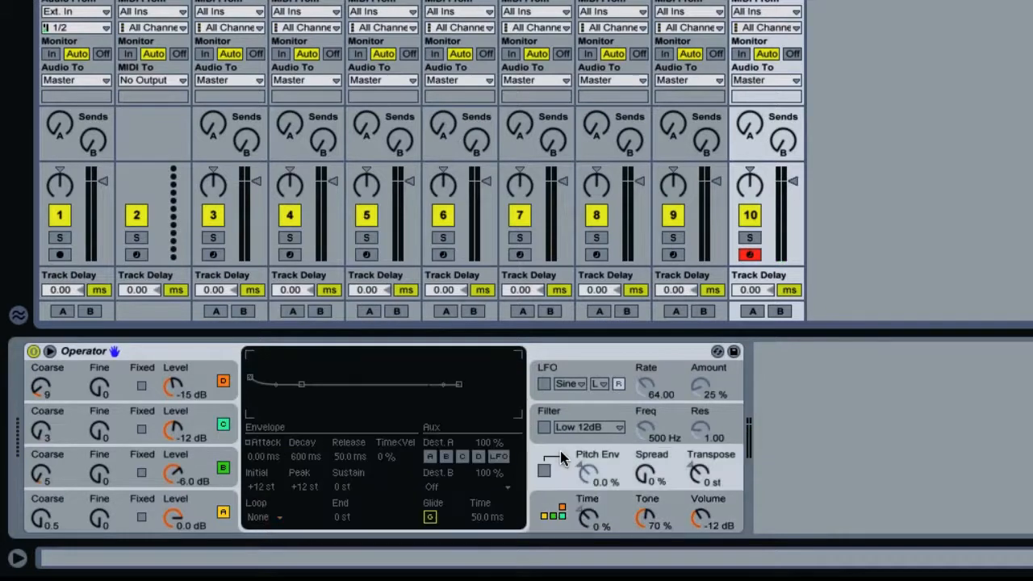
pyautogui.moveTo(645, 475); pyautogui.dragTo(645, 411)
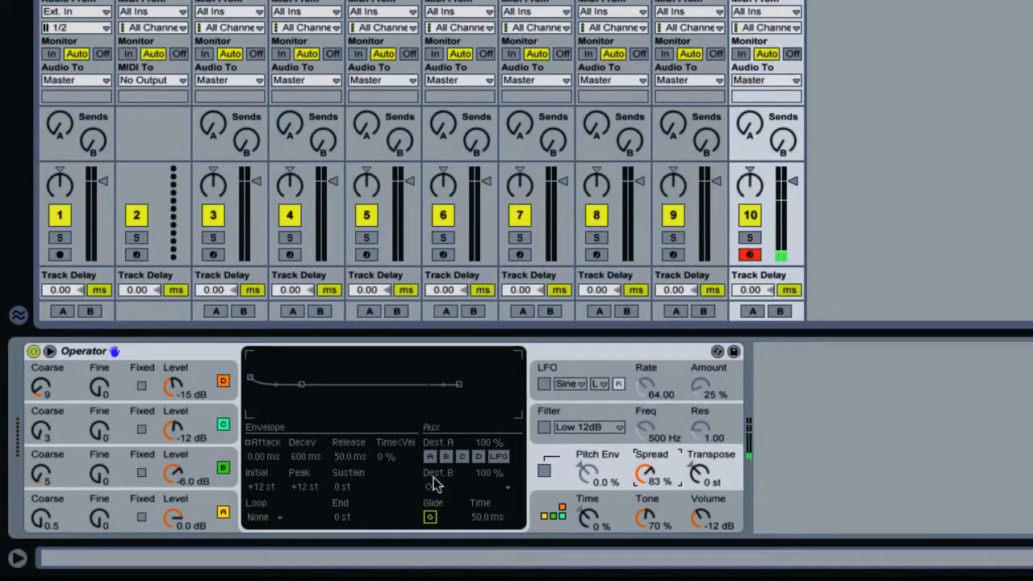
# Turn on Glide and set its time to 32.4 ms.
pyautogui.click(431, 517)
pyautogui.click(431, 517)
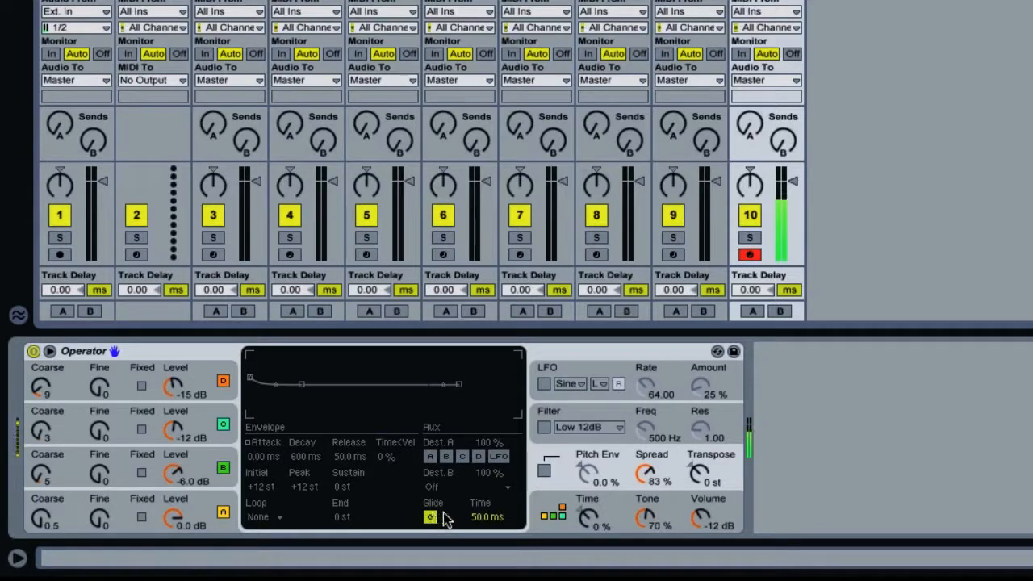
pyautogui.click(486, 517)
pyautogui.moveTo(485, 516); pyautogui.dragTo(485, 527)
# Enable the Low 12dB filter with a frequency of 3.44 kHz, resonance of 2.16 and the Soft shaper.
pyautogui.click(547, 427)
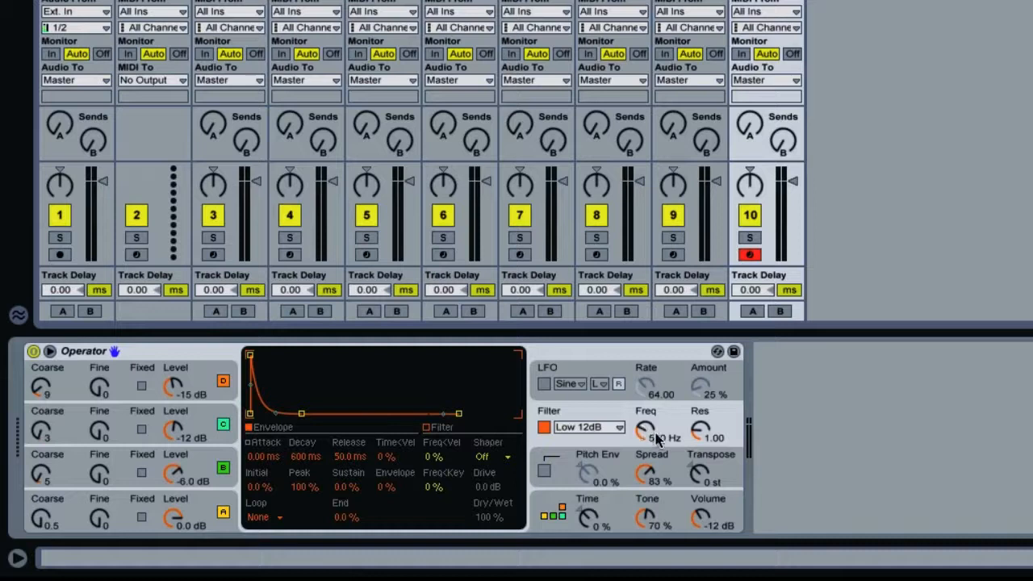
pyautogui.moveTo(649, 434); pyautogui.dragTo(648, 361)
pyautogui.moveTo(696, 444); pyautogui.dragTo(696, 410)
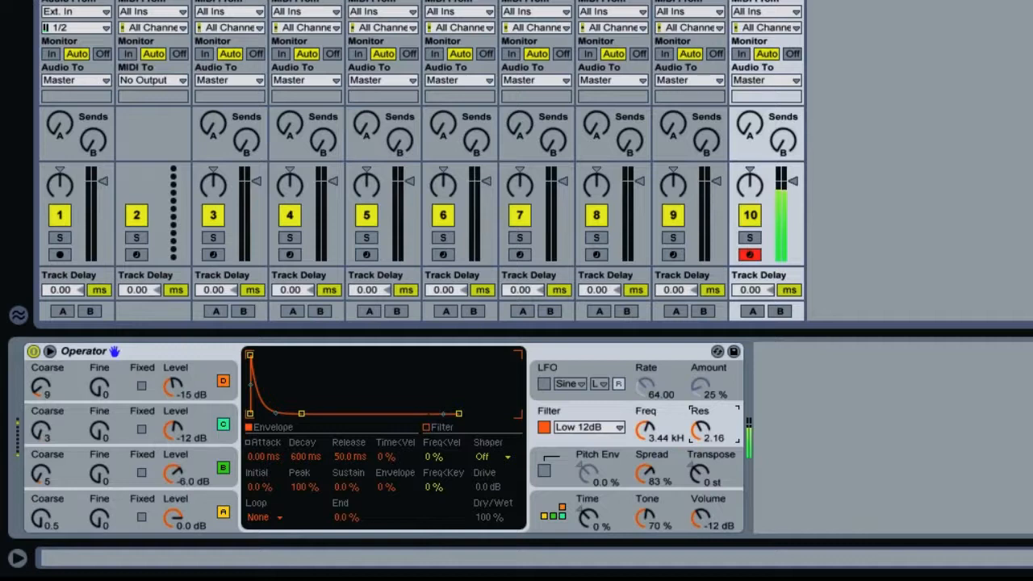
pyautogui.click(485, 457)
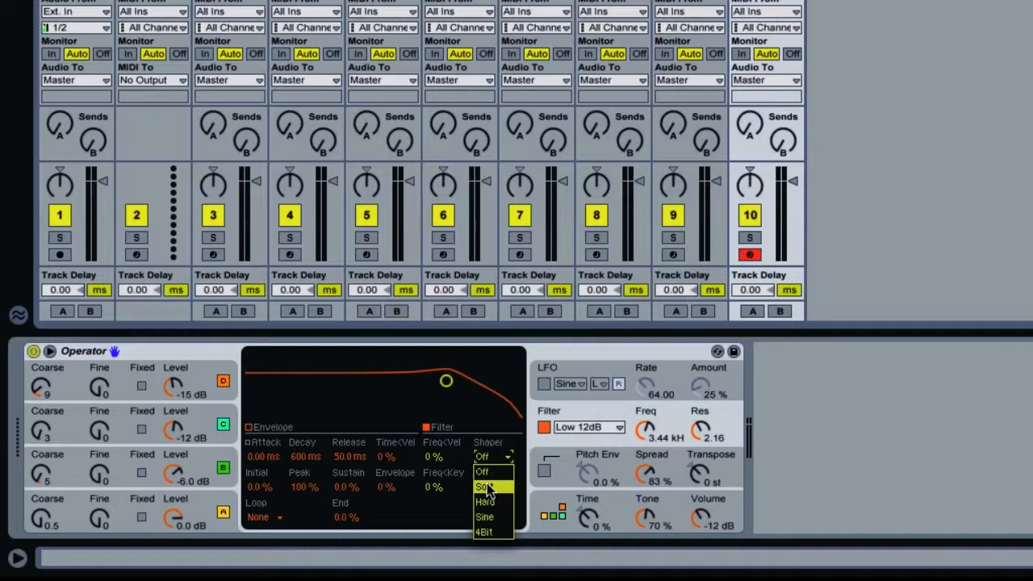
pyautogui.click(488, 488)
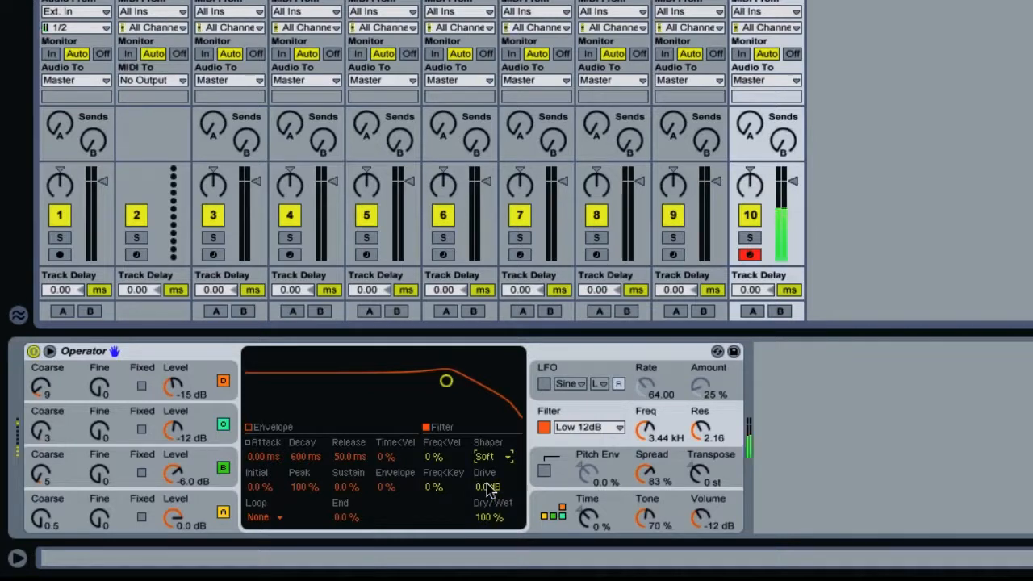
# Enable the sine LFO with retrigger and tempo sync, at a rate of 1/8 and an amount of 9.5%.
pyautogui.click(544, 384)
pyautogui.click(618, 383)
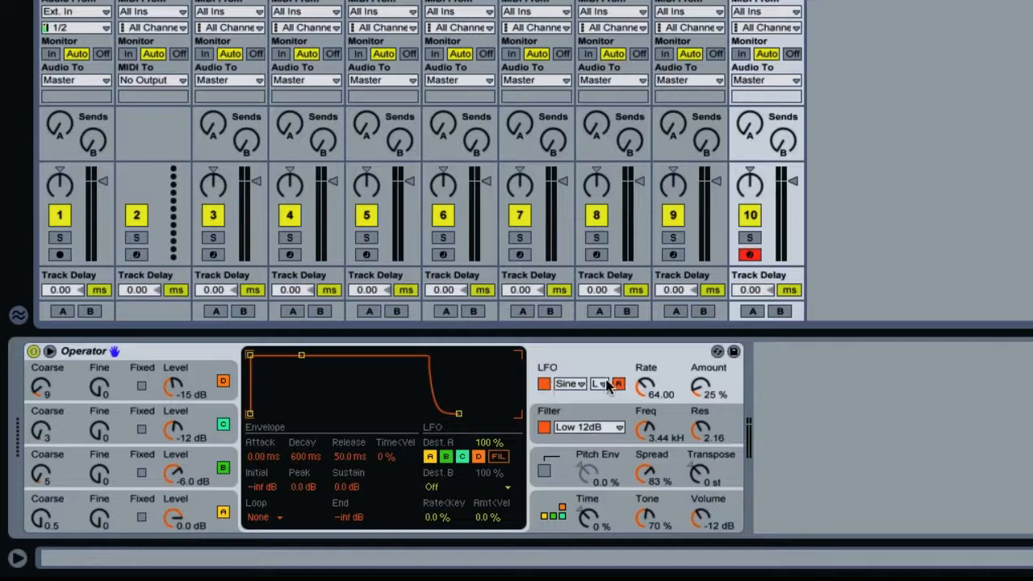
pyautogui.click(601, 384)
pyautogui.click(609, 429)
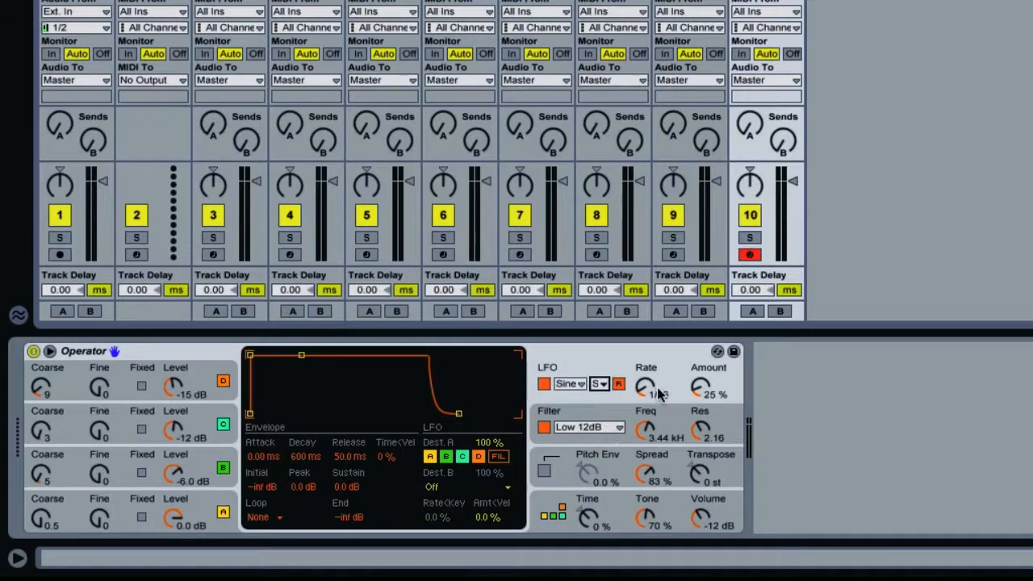
pyautogui.moveTo(646, 387); pyautogui.dragTo(695, 391)
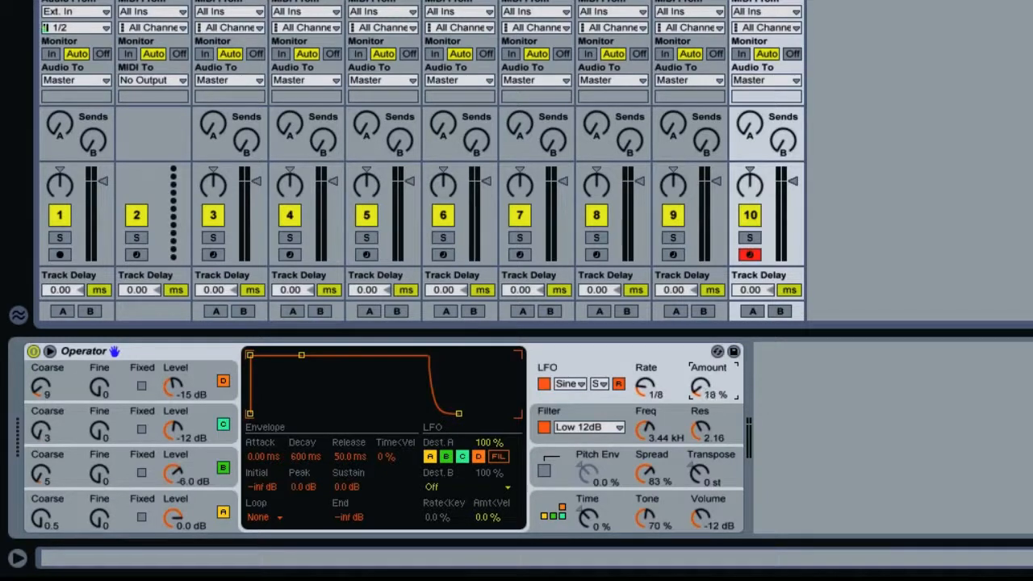
pyautogui.moveTo(700, 391); pyautogui.dragTo(700, 398)
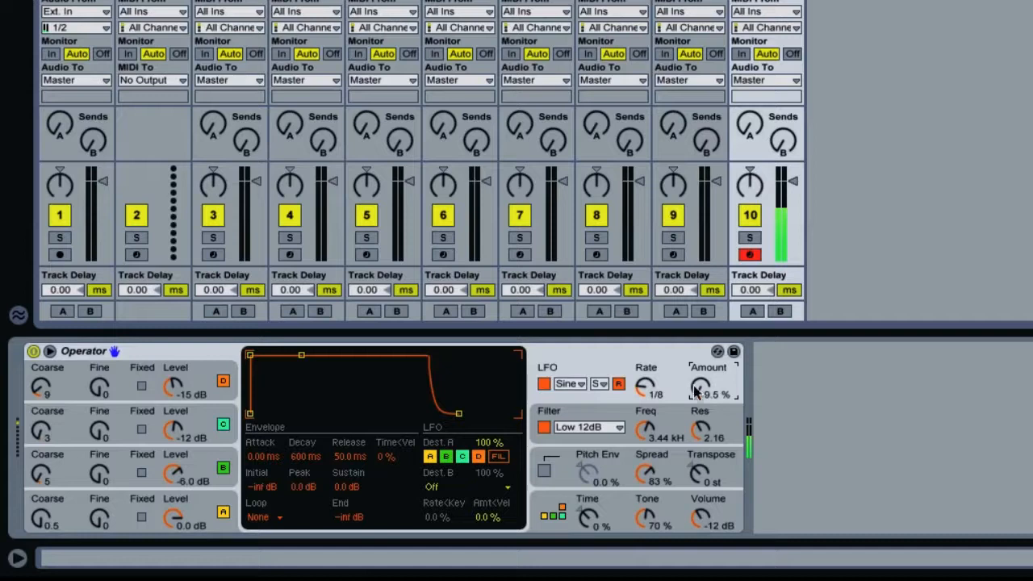
# Set the Spread to 95% and return to the LFO settings.
pyautogui.moveTo(644, 480); pyautogui.dragTo(644, 477)
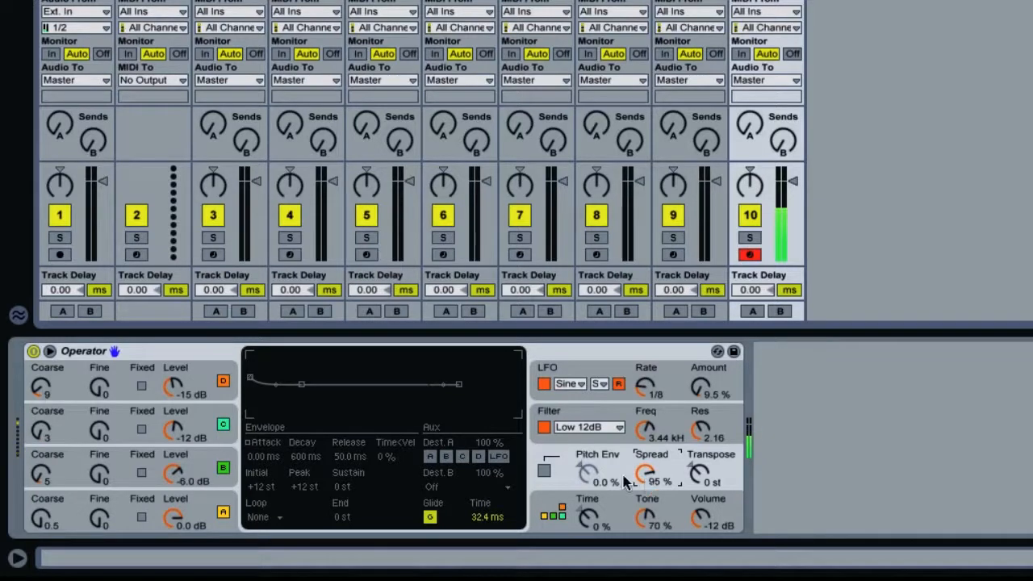
pyautogui.click(592, 371)
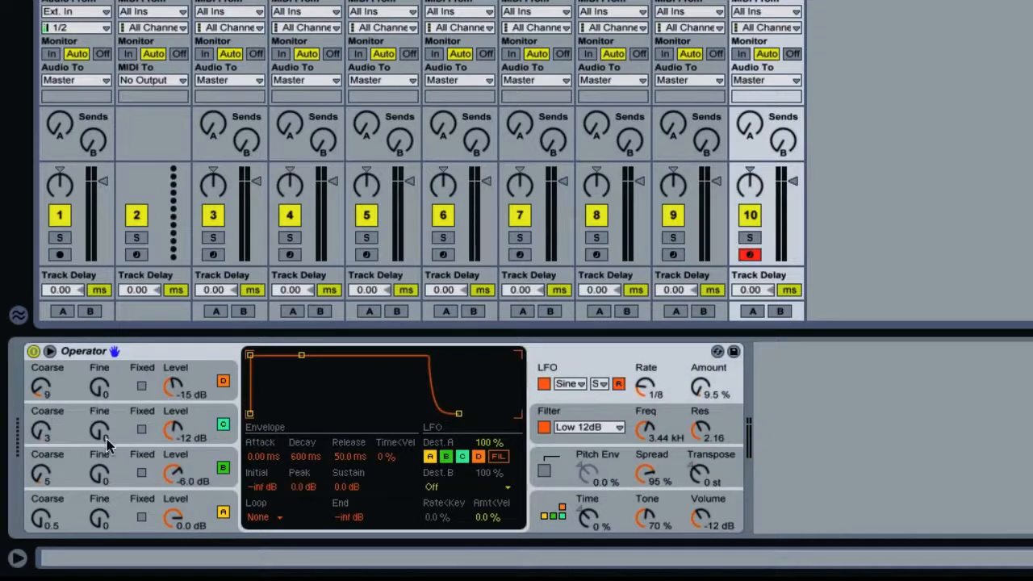
# Detune the oscillators by setting Fine to 13 on A, 25 on B and 8 on C.
pyautogui.moveTo(101, 521); pyautogui.dragTo(100, 516)
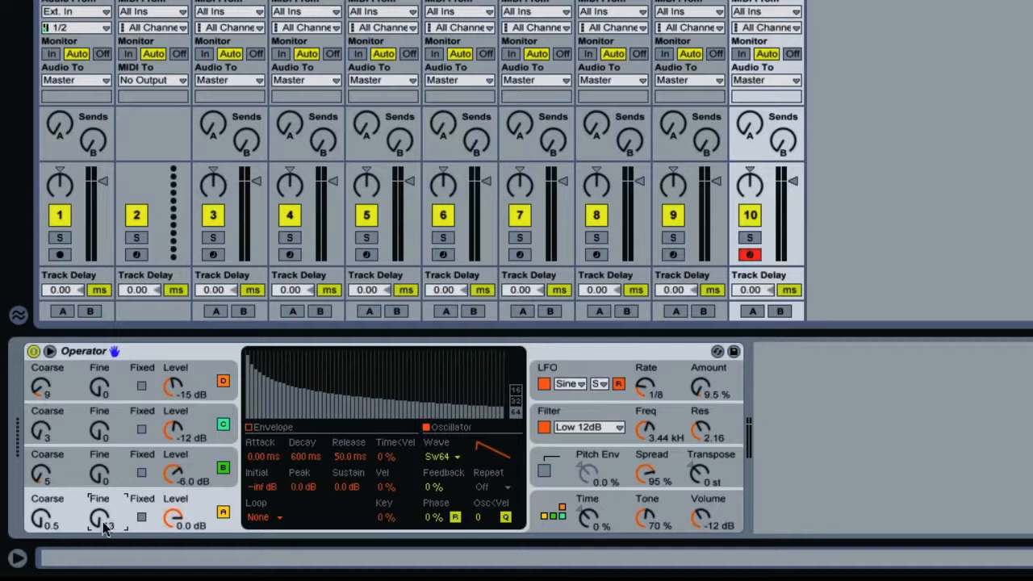
pyautogui.click(100, 478)
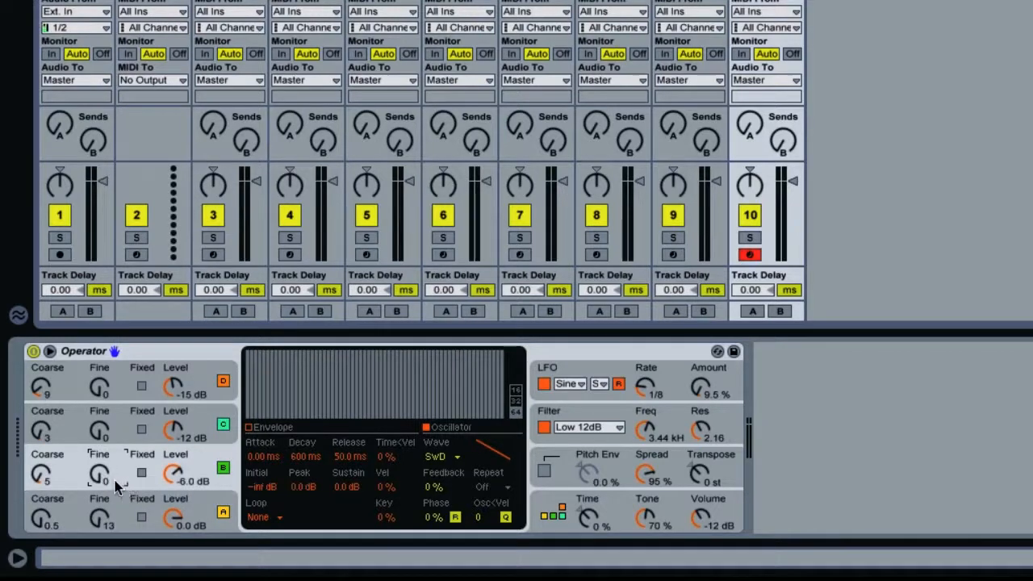
pyautogui.write('25')
pyautogui.click(101, 433)
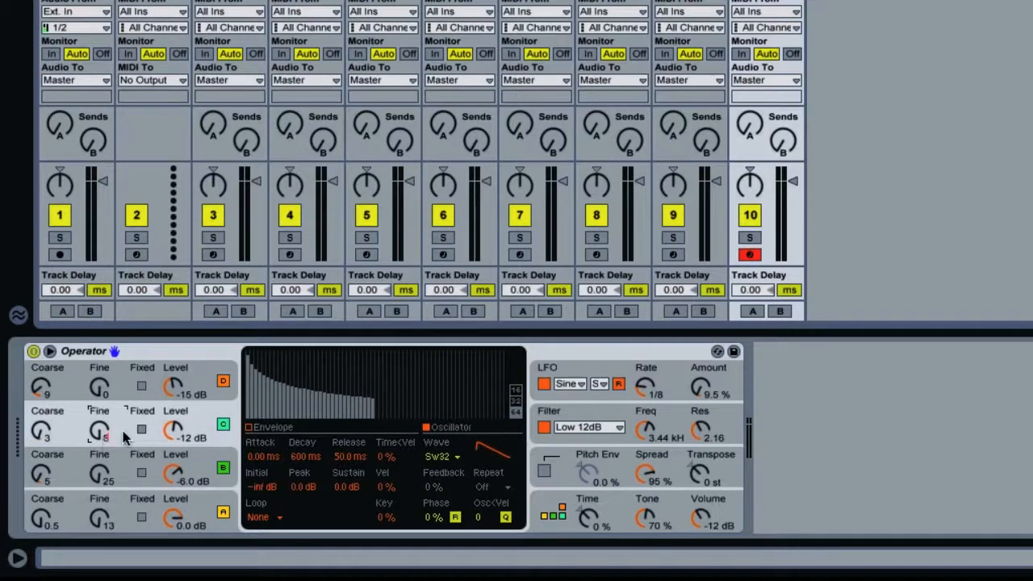
pyautogui.write('8')
pyautogui.press('Return')
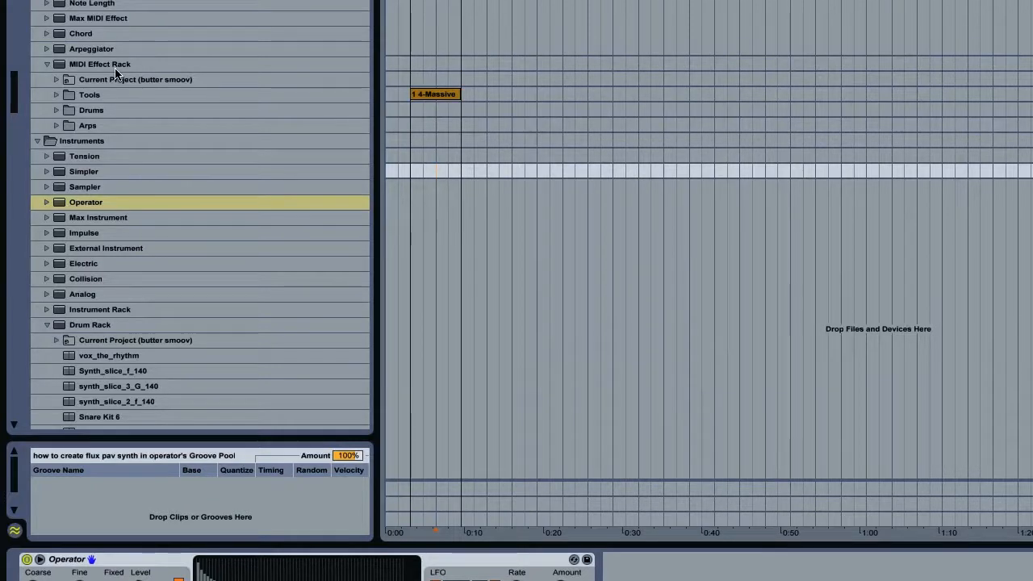
# Add the Chord MIDI effect before Operator, with Shift 1 at -12 st and Shift 2 at +12 st.
pyautogui.click(81, 34)
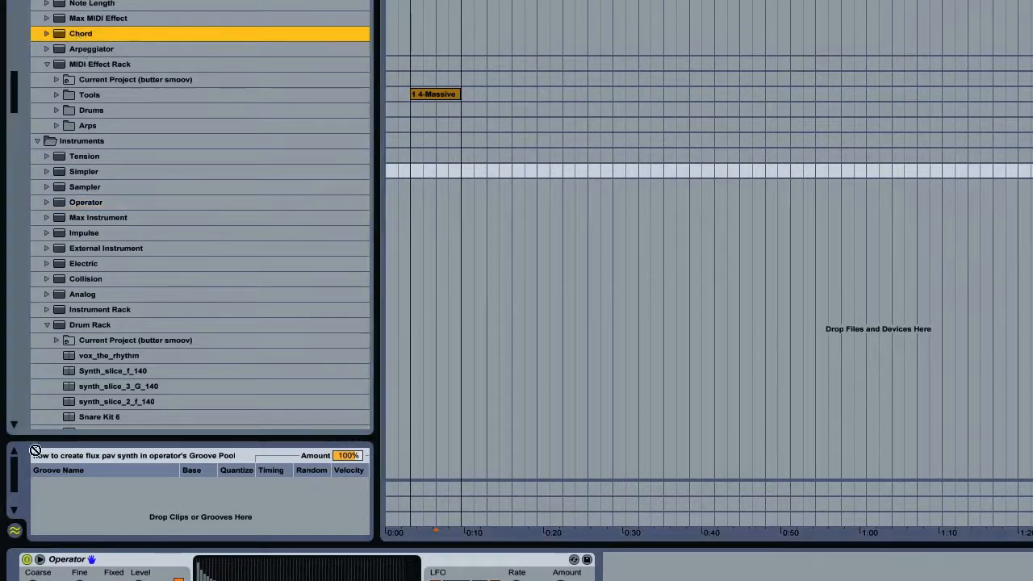
pyautogui.moveTo(80, 34); pyautogui.dragTo(40, 579)
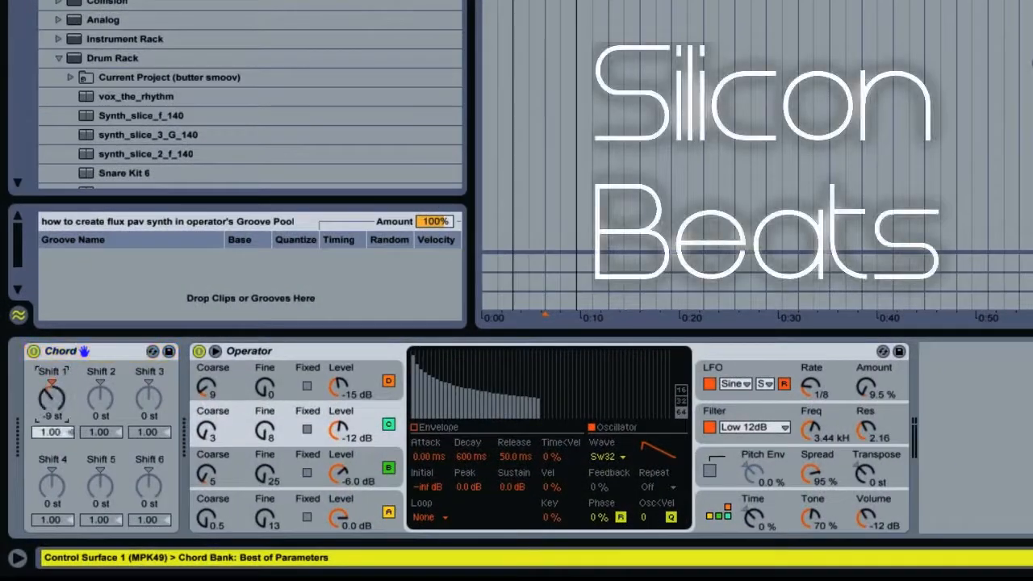
pyautogui.moveTo(51, 393); pyautogui.dragTo(52, 433)
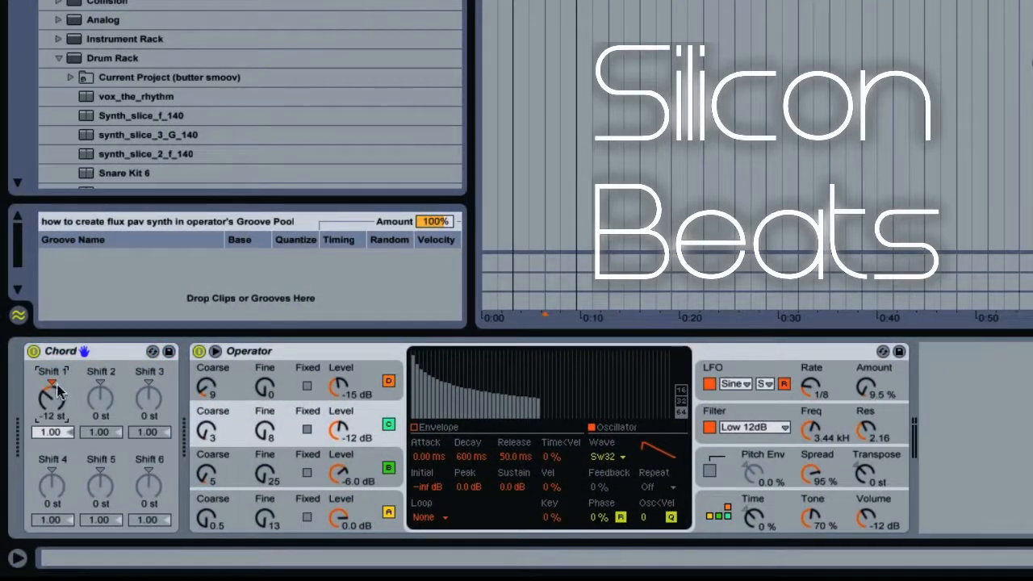
pyautogui.moveTo(101, 389); pyautogui.dragTo(101, 364)
pyautogui.moveTo(102, 395); pyautogui.dragTo(102, 392)
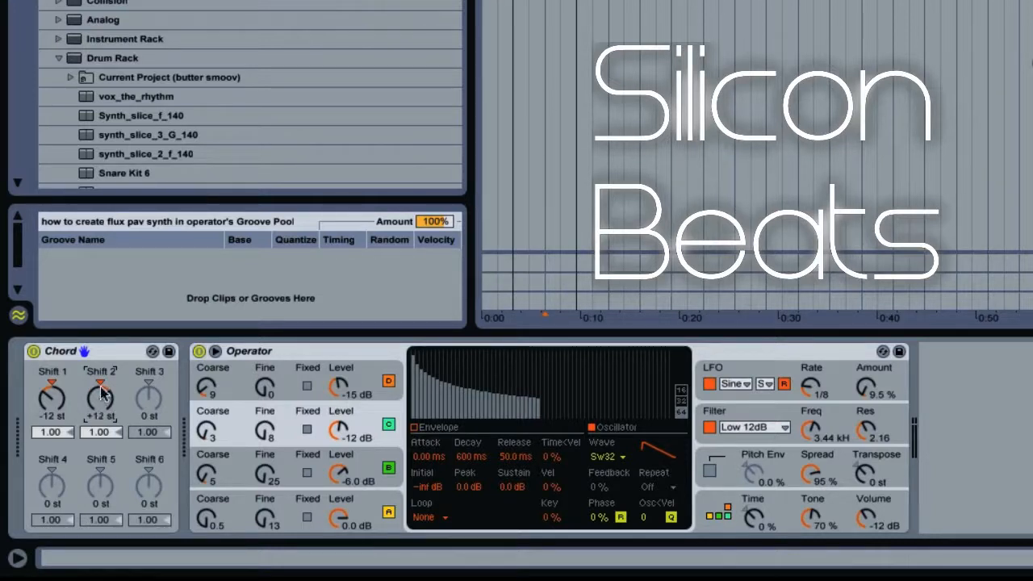